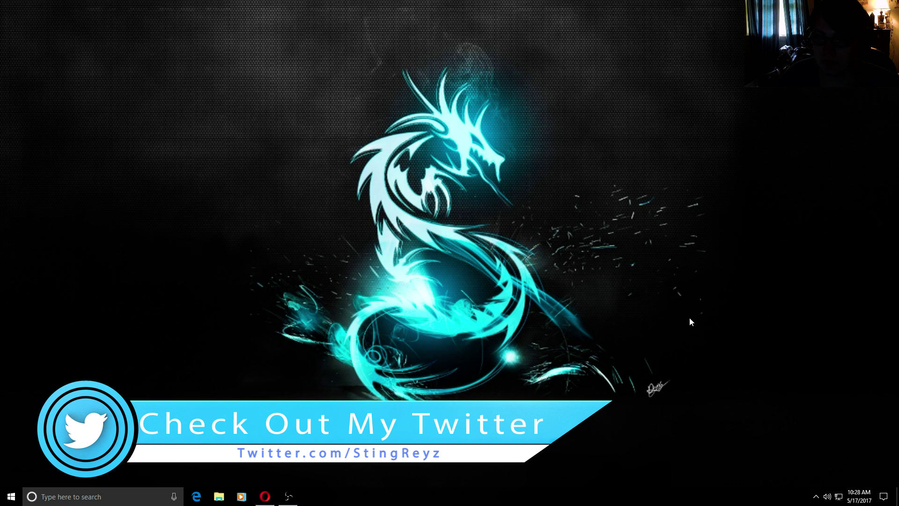
- Launch GeForce Experience from the NVIDIA icon in the taskbar's hidden tray icons
{"action": "left_click", "coordinate": [815, 495]}
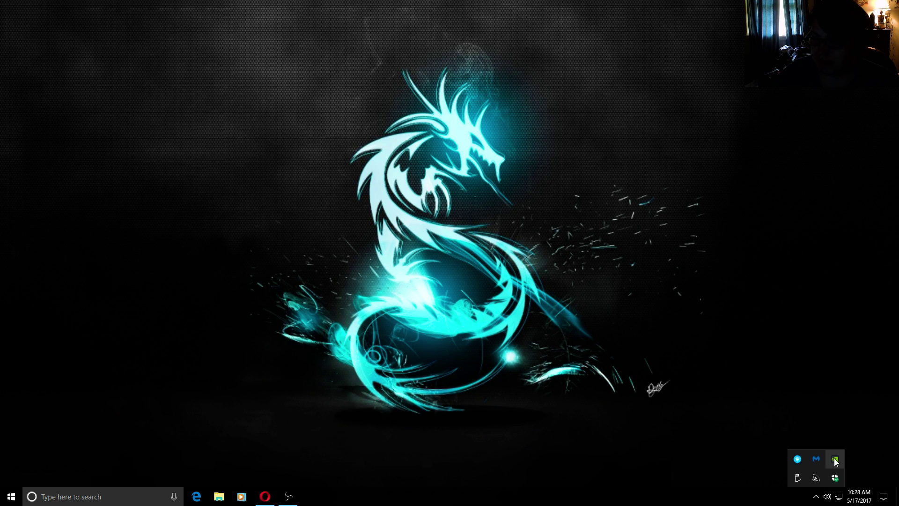
{"action": "right_click", "coordinate": [835, 461]}
{"action": "left_click", "coordinate": [829, 390]}
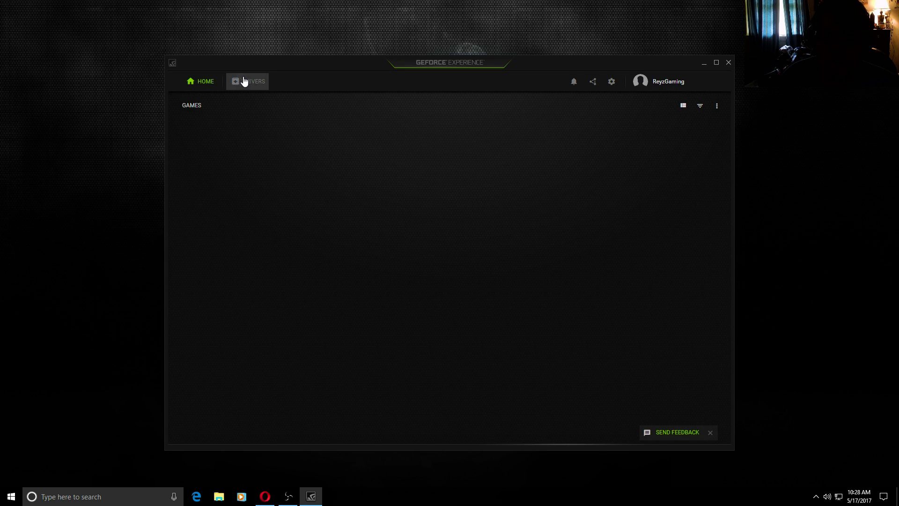
- On the Drivers page try the Share overlay (fails with 'Unable to open share'), then close GeForce Experience
{"action": "left_click", "coordinate": [242, 81]}
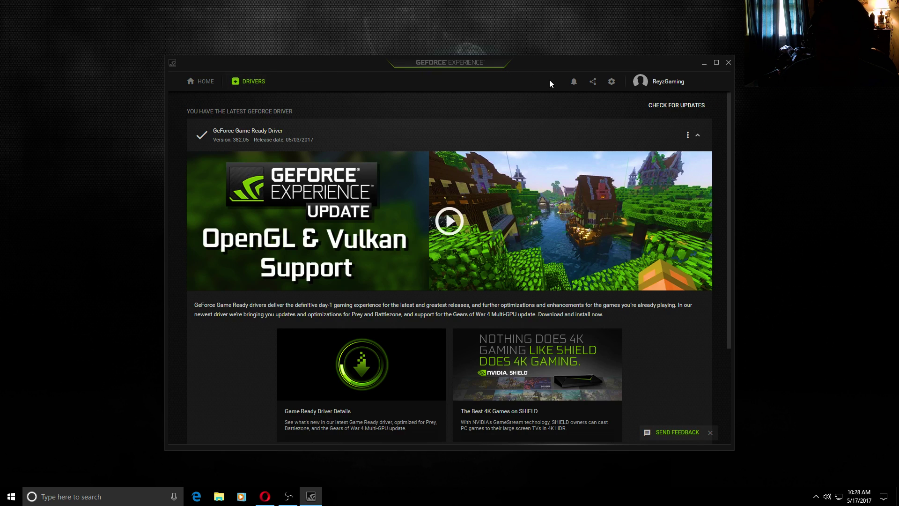
{"action": "left_click", "coordinate": [595, 84]}
{"action": "left_click", "coordinate": [728, 62]}
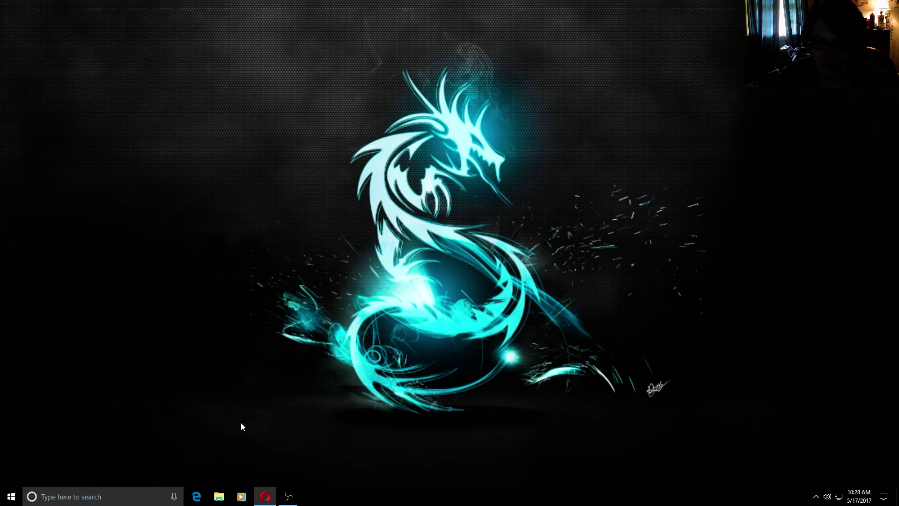
- Browse File Explorer to C:\Program Files (x86)\NVIDIA Corporation\NVIDIA GeForce Experience
{"action": "left_click", "coordinate": [219, 496]}
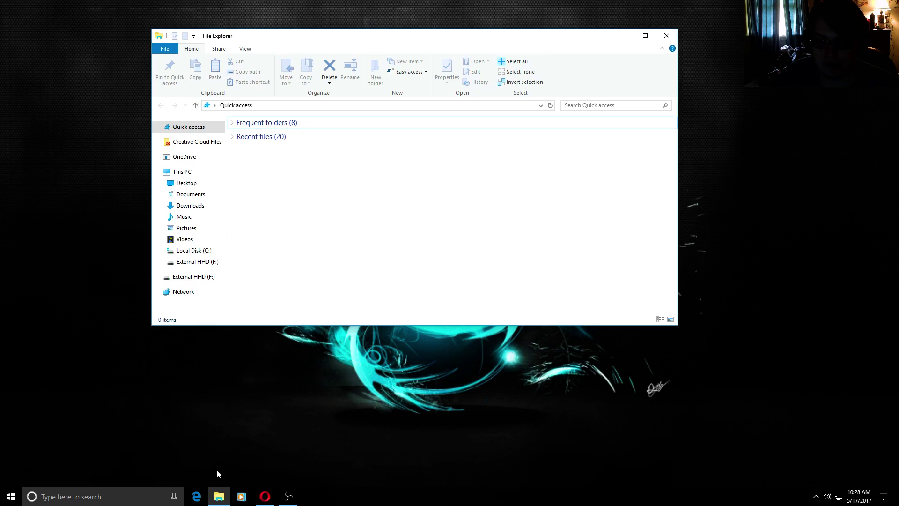
{"action": "left_click", "coordinate": [199, 251]}
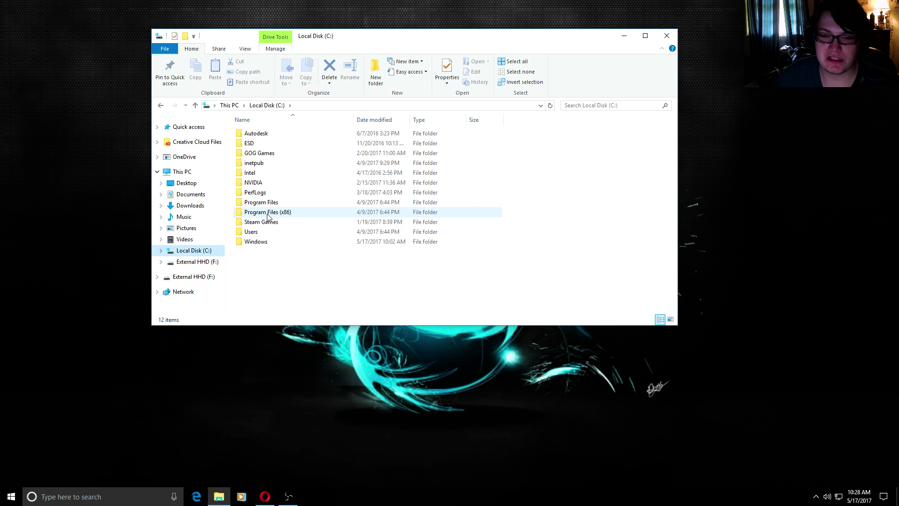
{"action": "left_click", "coordinate": [280, 213]}
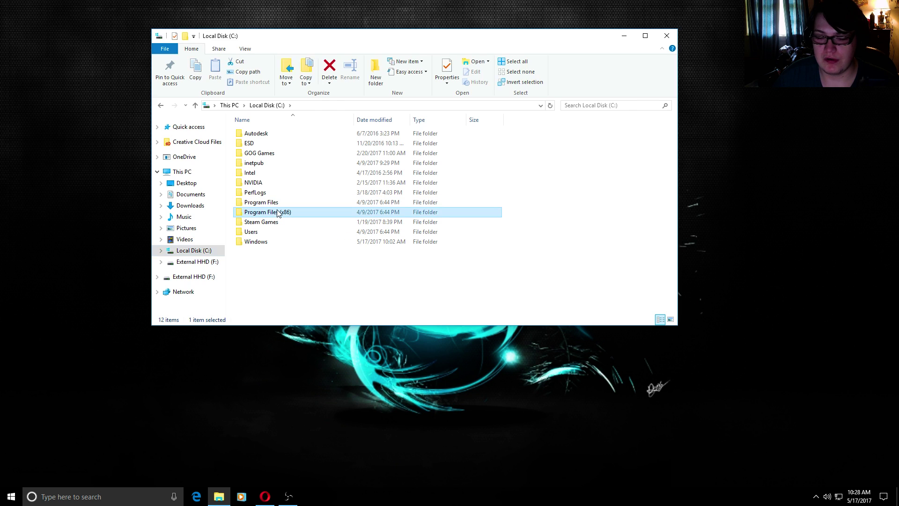
{"action": "double_click", "coordinate": [280, 213]}
{"action": "scroll", "coordinate": [279, 218], "scroll_direction": "down", "scroll_amount": 2}
{"action": "scroll", "coordinate": [279, 222], "scroll_direction": "down", "scroll_amount": 2}
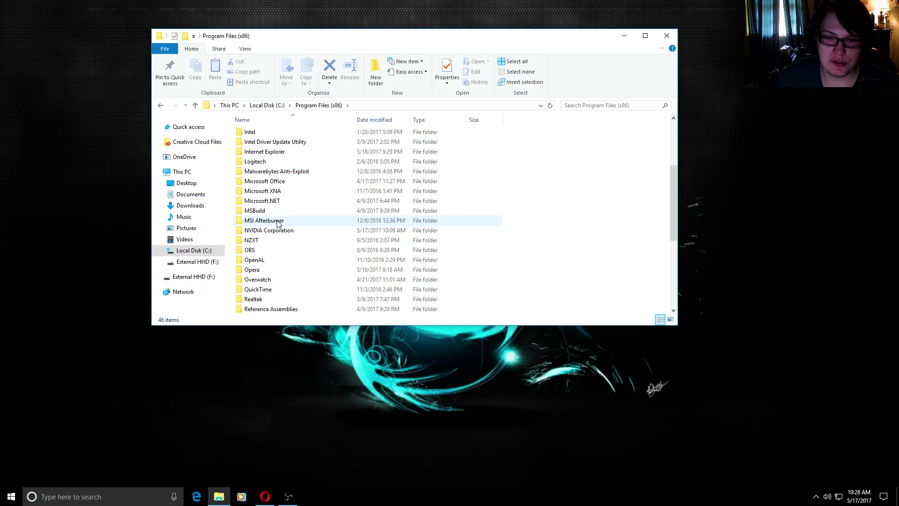
{"action": "double_click", "coordinate": [278, 236]}
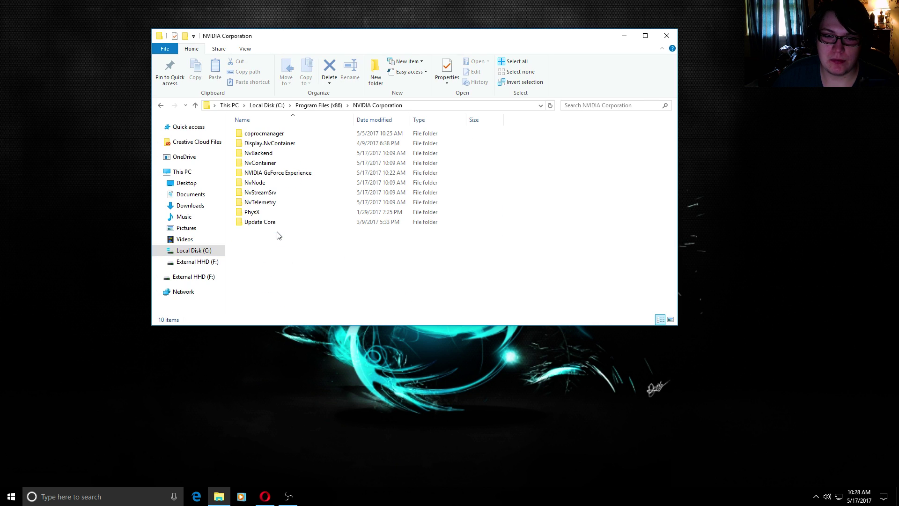
{"action": "double_click", "coordinate": [281, 173]}
{"action": "scroll", "coordinate": [281, 179], "scroll_direction": "down", "scroll_amount": 5}
{"action": "scroll", "coordinate": [281, 179], "scroll_direction": "down", "scroll_amount": 1}
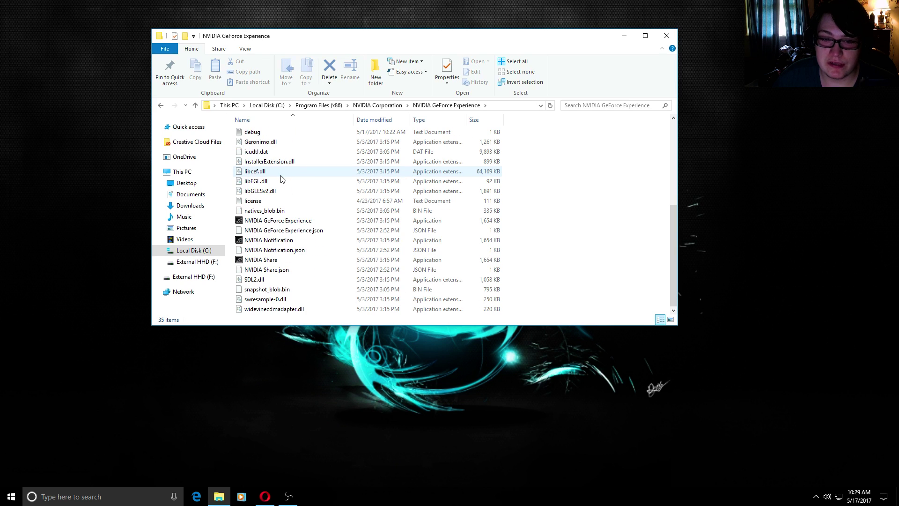
{"action": "mouse_move", "coordinate": [260, 260]}
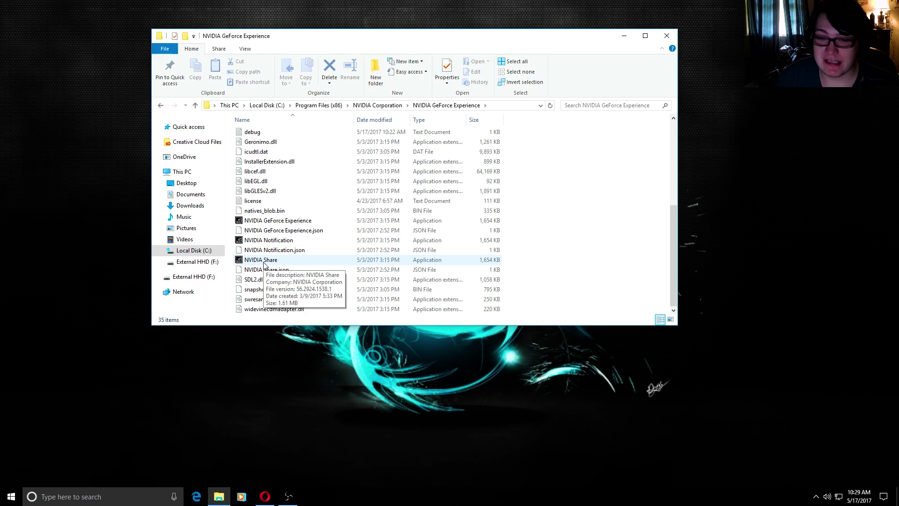
- In NVIDIA Share's Compatibility properties, enable 'Run this program as an administrator' and apply it
{"action": "right_click", "coordinate": [265, 264]}
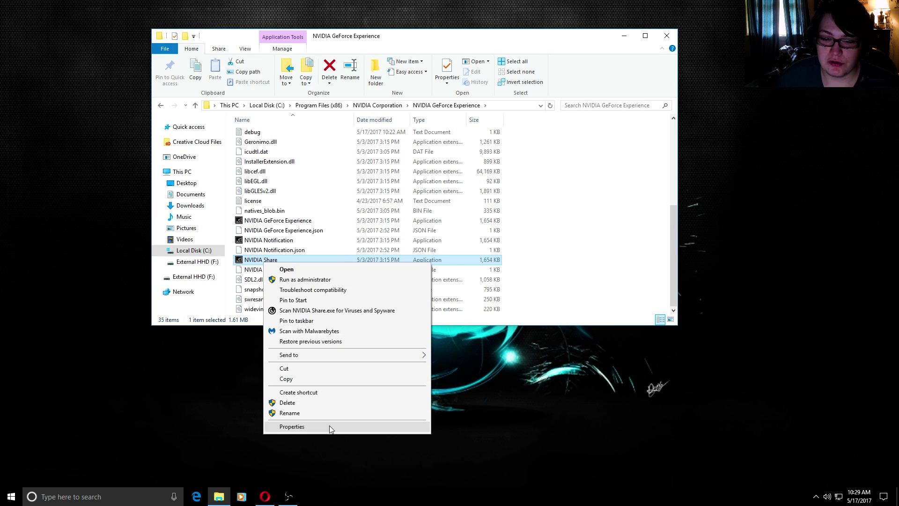
{"action": "left_click", "coordinate": [330, 425]}
{"action": "left_click", "coordinate": [355, 260]}
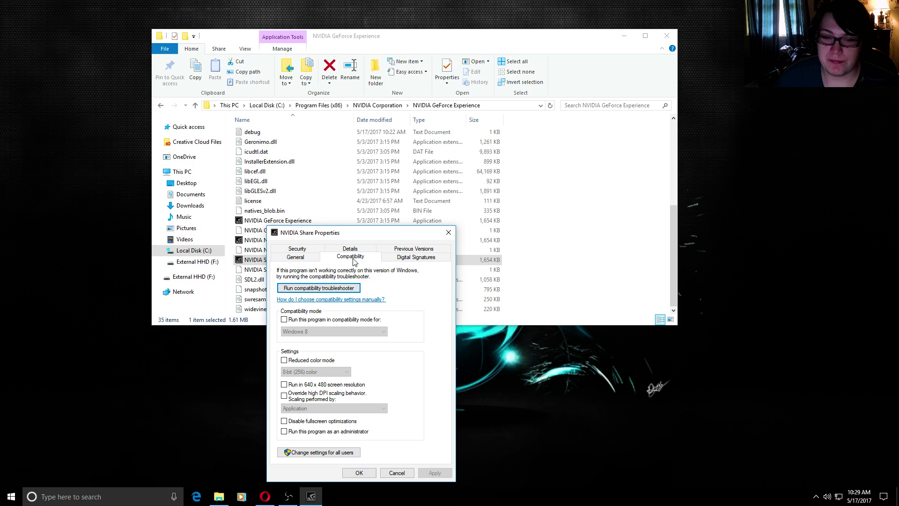
{"action": "left_click", "coordinate": [293, 432]}
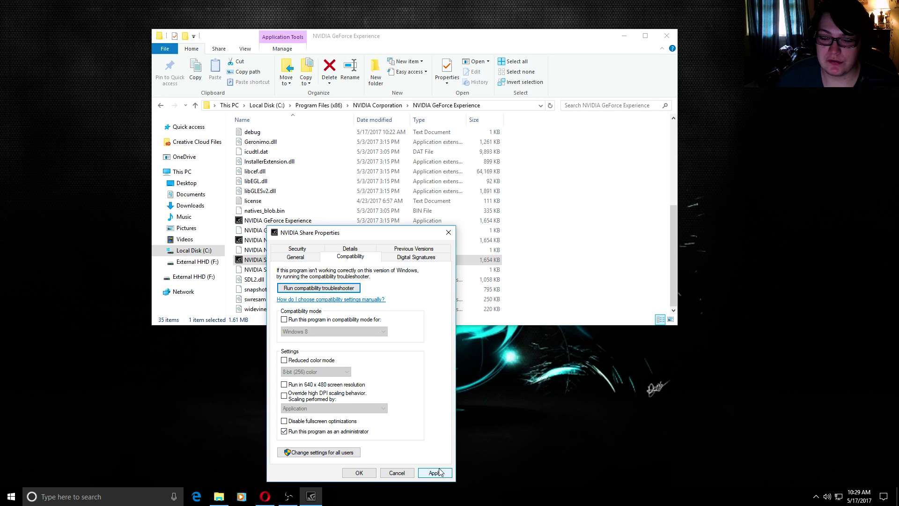
{"action": "left_click", "coordinate": [359, 471]}
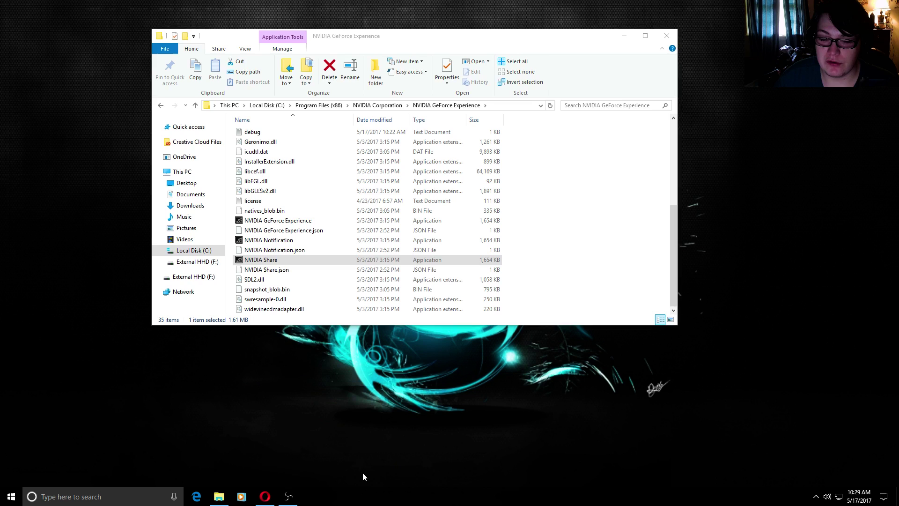
- In Task Manager (Ctrl+Shift+Esc), end the first NVIDIA Container processes one by one
{"action": "left_click", "coordinate": [444, 419]}
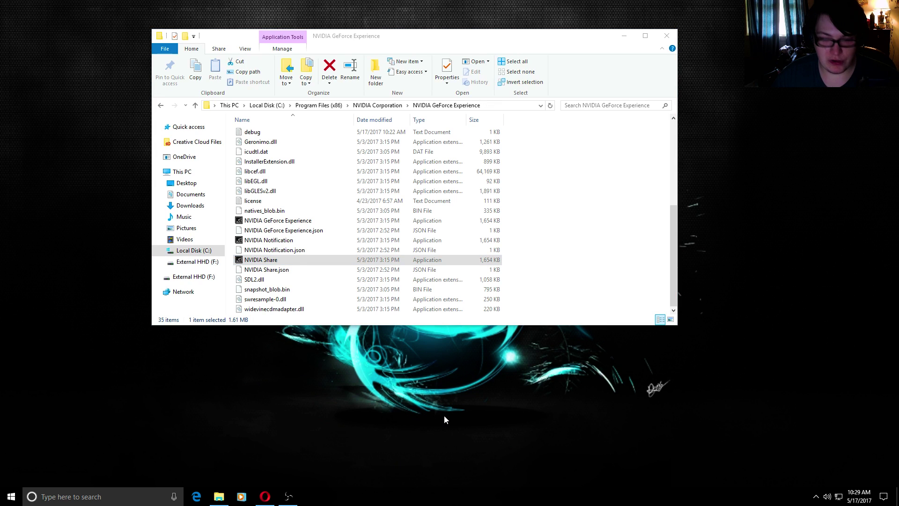
{"action": "key", "text": "ctrl+shift+Escape"}
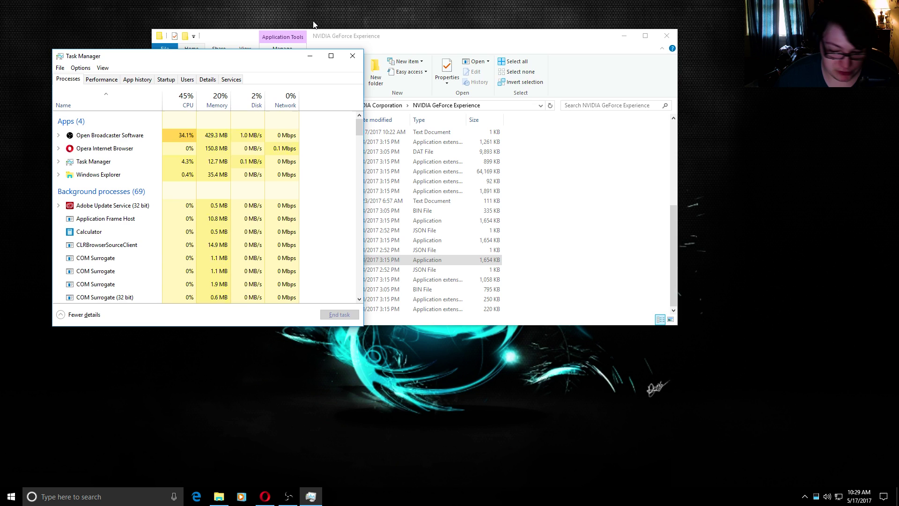
{"action": "scroll", "coordinate": [194, 223], "scroll_direction": "down", "scroll_amount": 1}
{"action": "scroll", "coordinate": [194, 219], "scroll_direction": "down", "scroll_amount": 2}
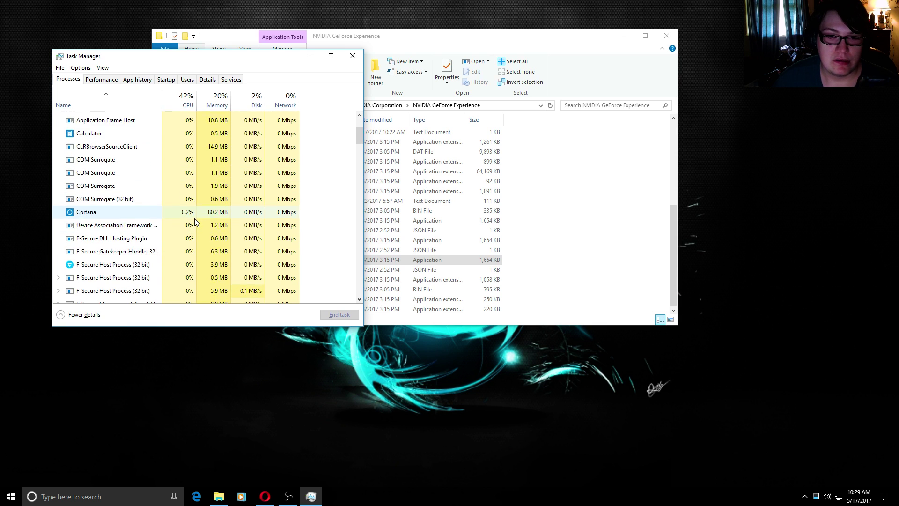
{"action": "scroll", "coordinate": [195, 220], "scroll_direction": "down", "scroll_amount": 1}
{"action": "scroll", "coordinate": [194, 221], "scroll_direction": "down", "scroll_amount": 3}
{"action": "scroll", "coordinate": [194, 221], "scroll_direction": "down", "scroll_amount": 1}
{"action": "scroll", "coordinate": [194, 221], "scroll_direction": "down", "scroll_amount": 2}
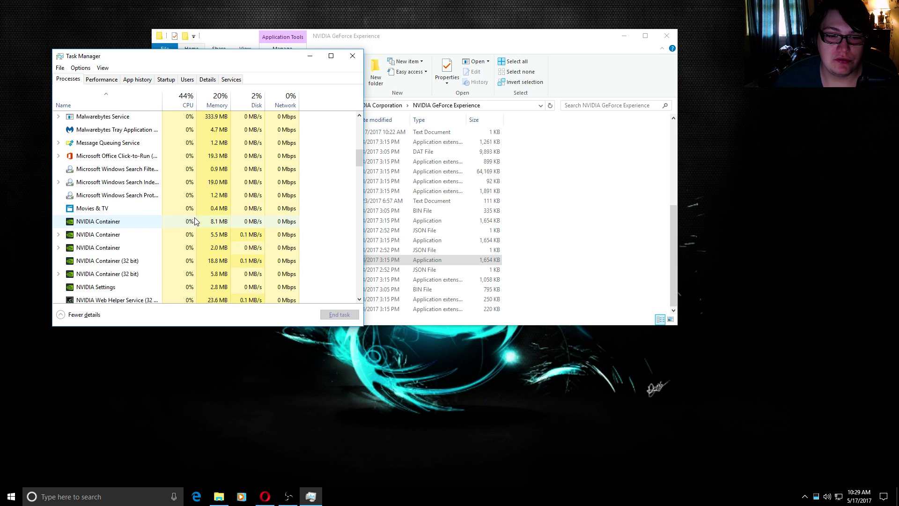
{"action": "scroll", "coordinate": [194, 221], "scroll_direction": "down", "scroll_amount": 1}
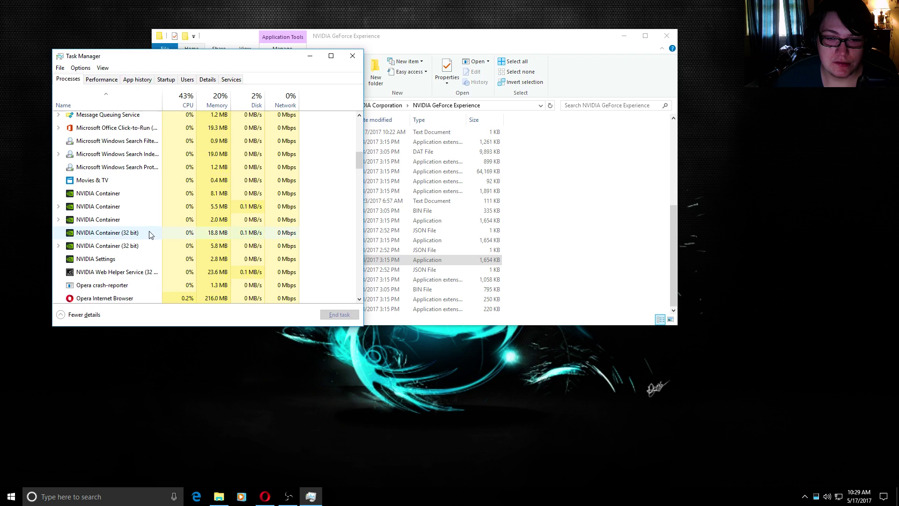
{"action": "left_click", "coordinate": [101, 196]}
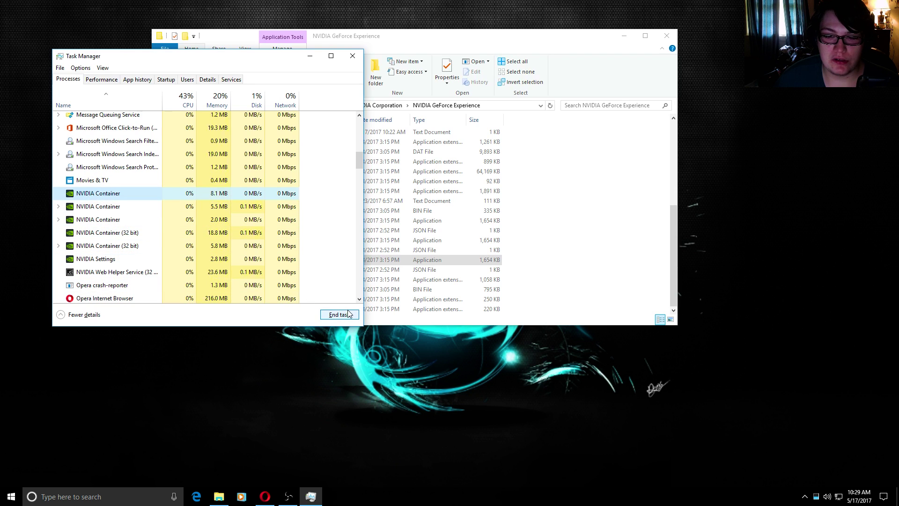
{"action": "left_click", "coordinate": [347, 314]}
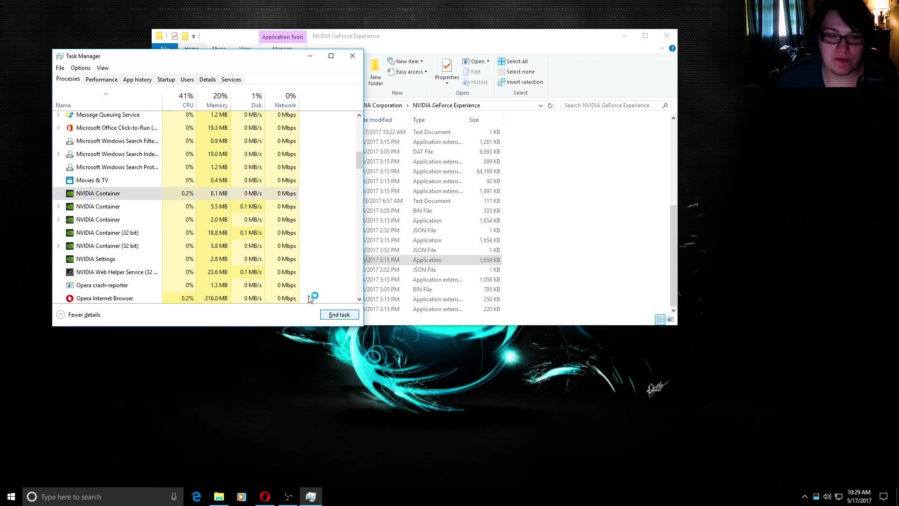
{"action": "left_click", "coordinate": [111, 204]}
{"action": "left_click", "coordinate": [345, 314]}
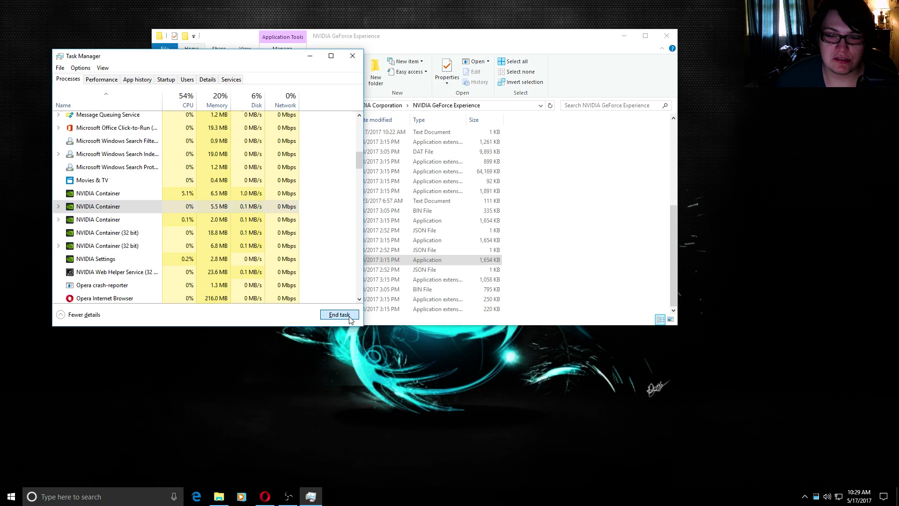
{"action": "left_click", "coordinate": [116, 207]}
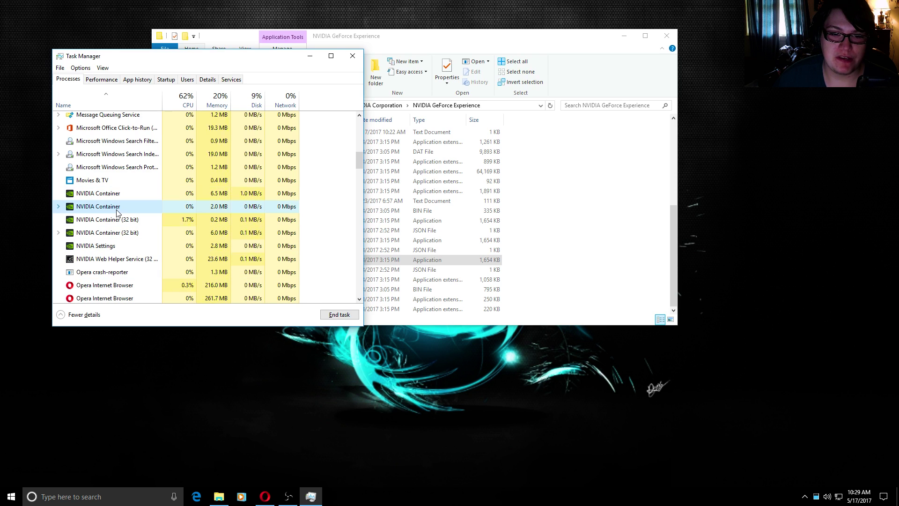
{"action": "left_click", "coordinate": [338, 314]}
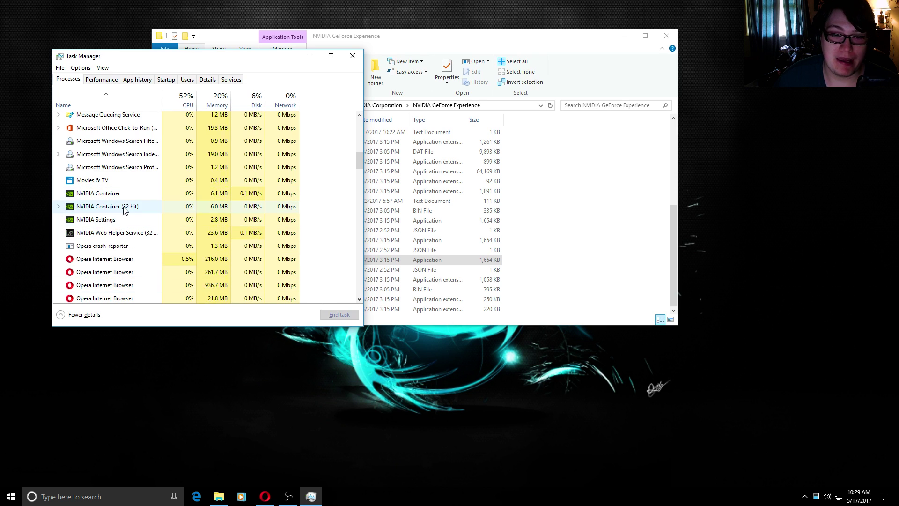
- End the remaining NVIDIA Container (32 bit) and NVIDIA Settings processes, then close Task Manager
{"action": "left_click", "coordinate": [124, 207]}
{"action": "left_click", "coordinate": [338, 314]}
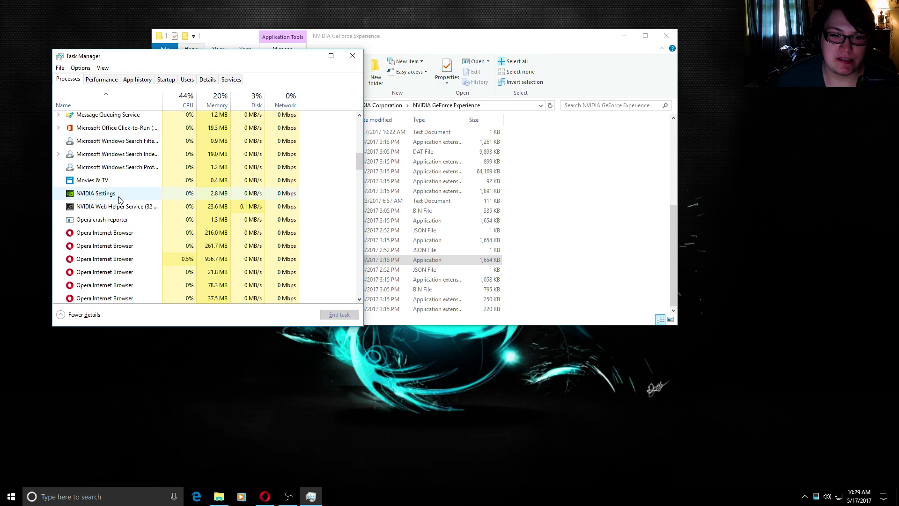
{"action": "left_click", "coordinate": [146, 196]}
{"action": "left_click", "coordinate": [339, 314]}
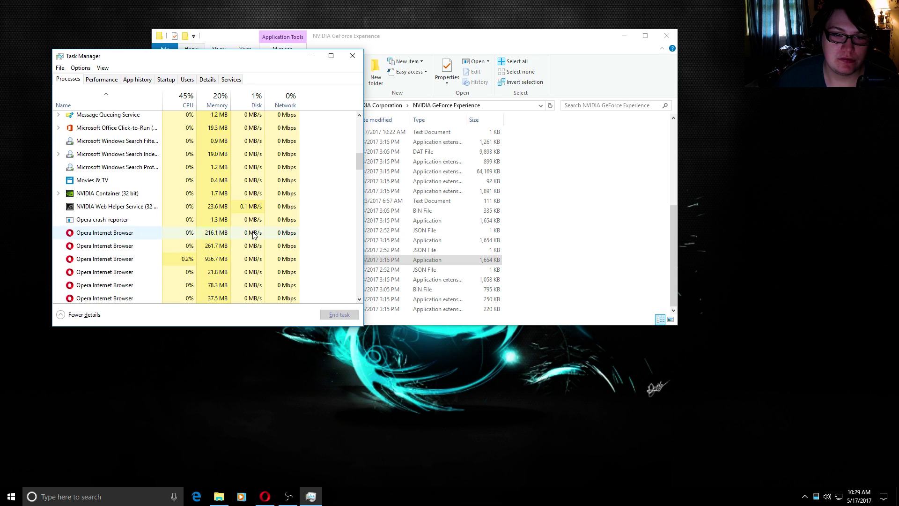
{"action": "left_click", "coordinate": [163, 194]}
{"action": "left_click", "coordinate": [339, 314]}
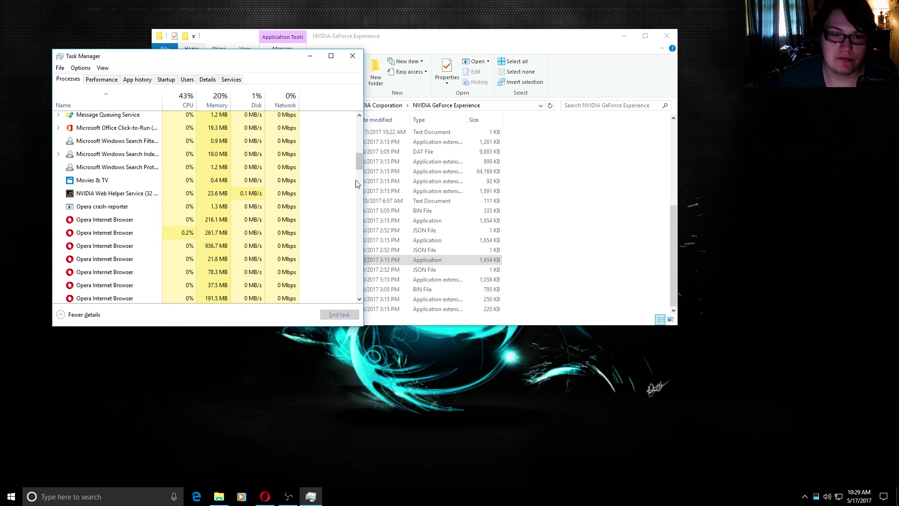
{"action": "left_click", "coordinate": [352, 56]}
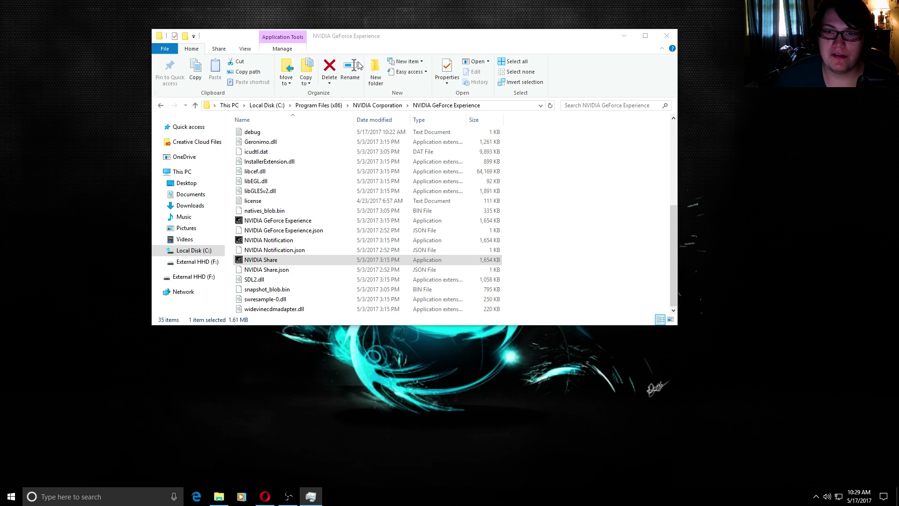
- Run NVIDIA Share as administrator from its right-click menu
{"action": "right_click", "coordinate": [279, 261]}
{"action": "left_click", "coordinate": [318, 276]}
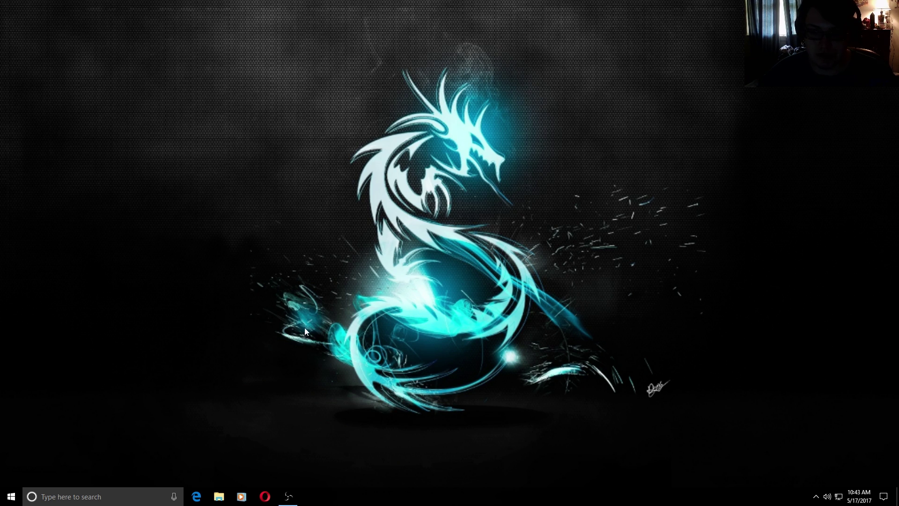
- Browse File Explorer again to C:\Program Files (x86)\NVIDIA Corporation\NVIDIA GeForce Experience
{"action": "left_click", "coordinate": [218, 497]}
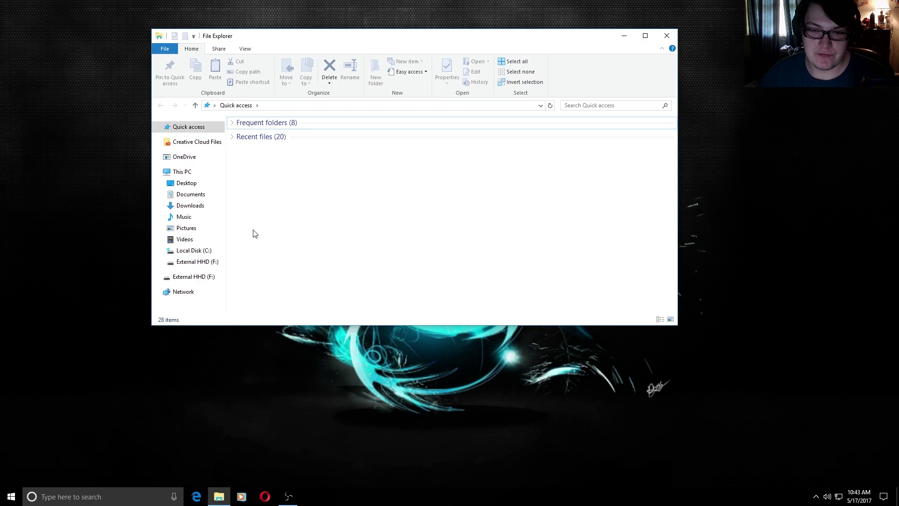
{"action": "left_click", "coordinate": [222, 250]}
{"action": "double_click", "coordinate": [288, 214]}
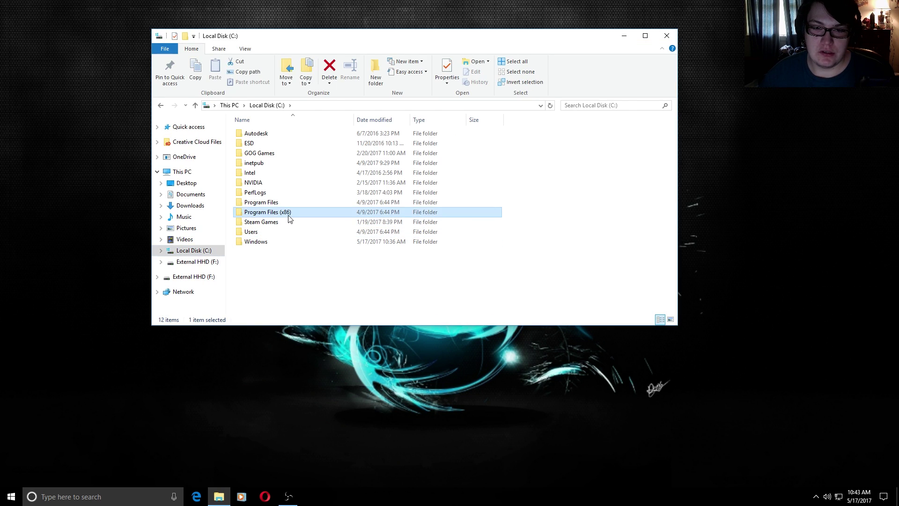
{"action": "scroll", "coordinate": [287, 218], "scroll_direction": "down", "scroll_amount": 4}
{"action": "scroll", "coordinate": [286, 176], "scroll_direction": "down", "scroll_amount": 3}
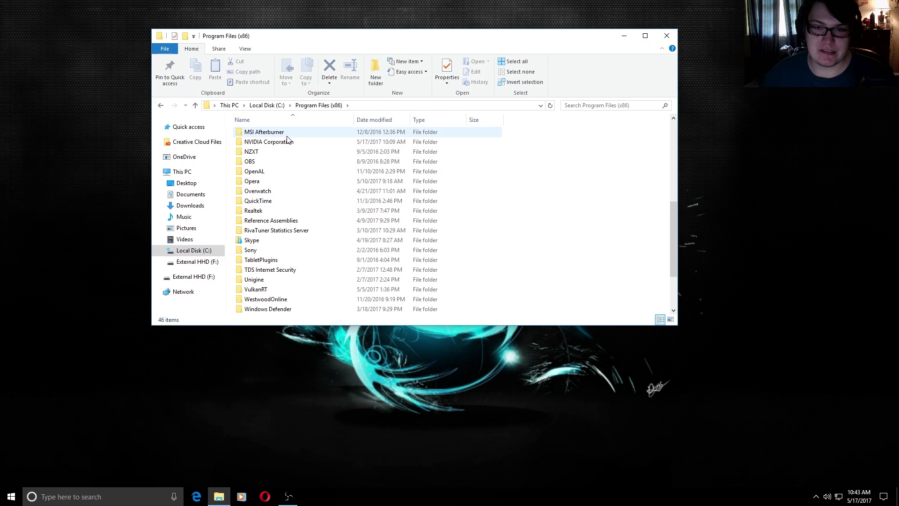
{"action": "left_click", "coordinate": [288, 143]}
{"action": "double_click", "coordinate": [288, 144]}
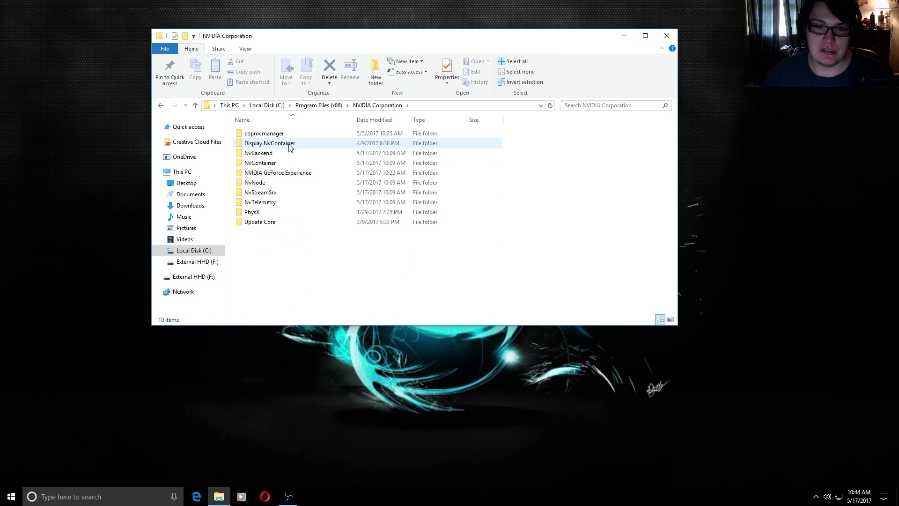
{"action": "double_click", "coordinate": [286, 178]}
{"action": "scroll", "coordinate": [285, 177], "scroll_direction": "down", "scroll_amount": 3}
{"action": "scroll", "coordinate": [286, 176], "scroll_direction": "down", "scroll_amount": 2}
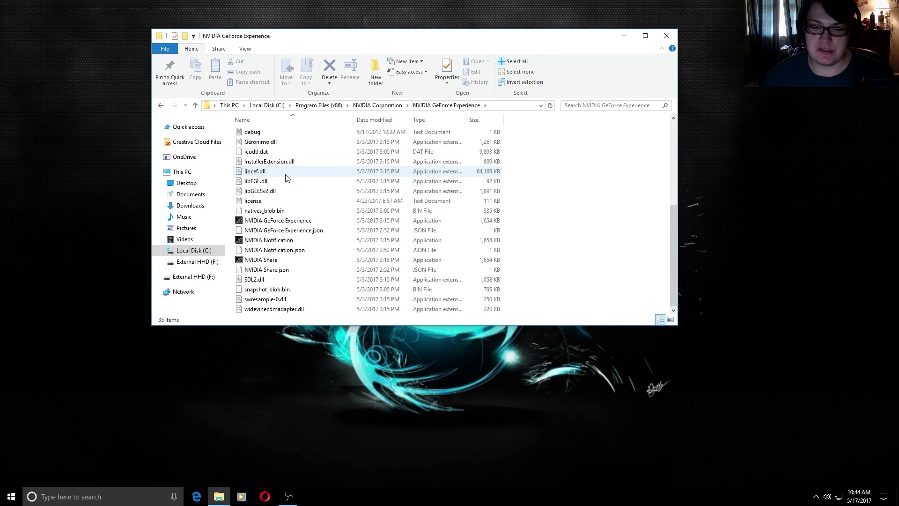
- Run NVIDIA Share as administrator once more from its right-click menu
{"action": "right_click", "coordinate": [255, 264]}
{"action": "left_click", "coordinate": [292, 280]}
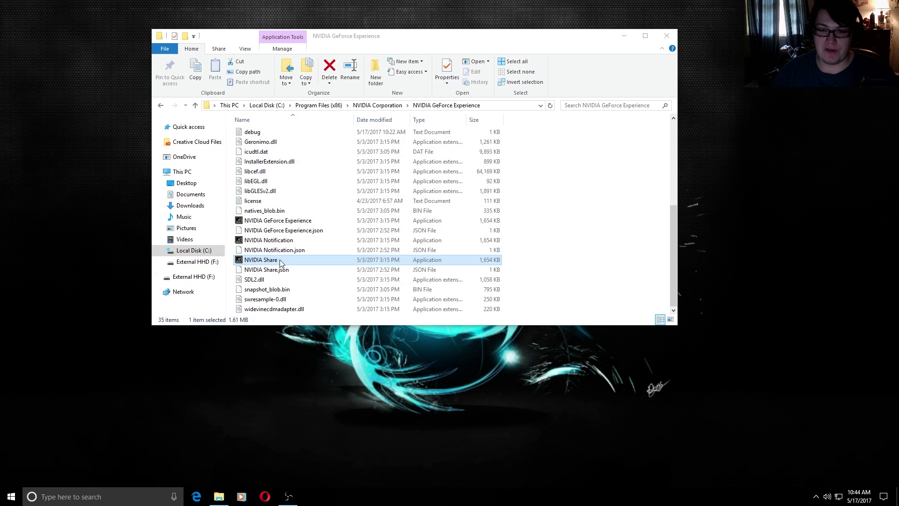
- Close File Explorer and relaunch GeForce Experience from the NVIDIA tray icon
{"action": "left_click", "coordinate": [666, 35]}
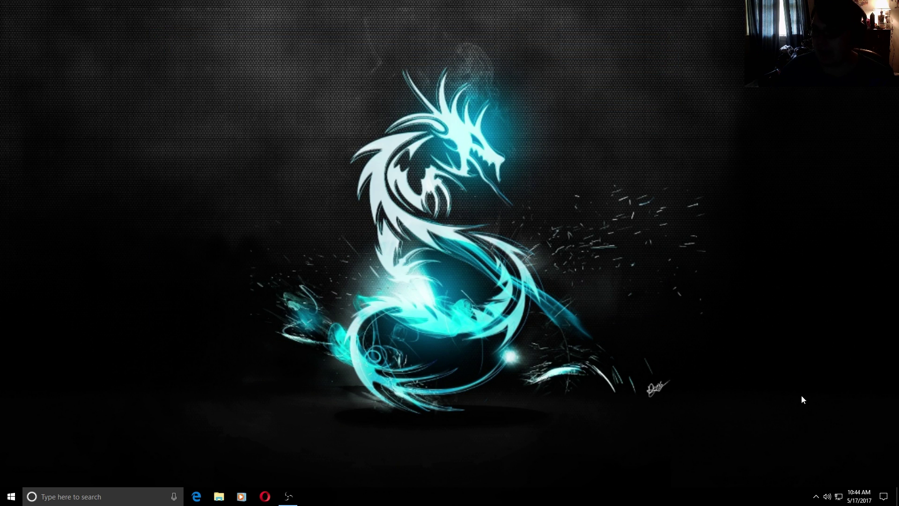
{"action": "left_click", "coordinate": [815, 495]}
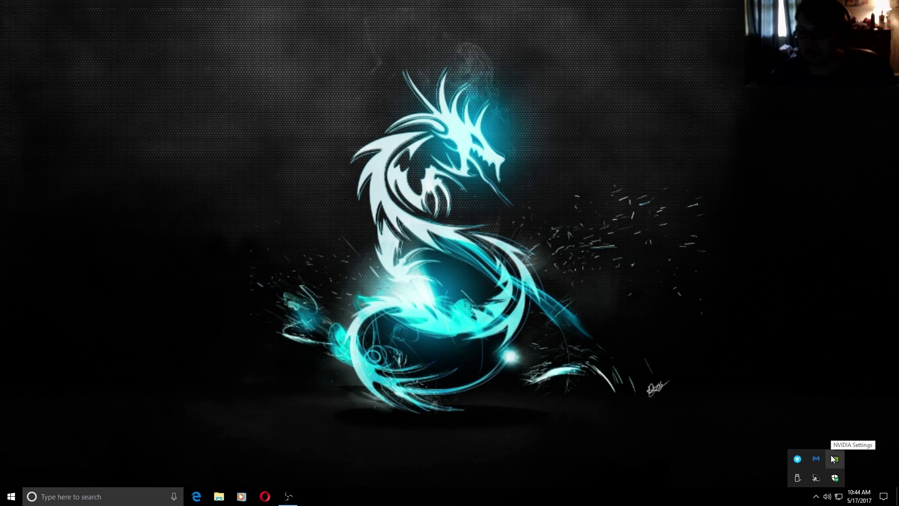
{"action": "right_click", "coordinate": [834, 459]}
{"action": "left_click", "coordinate": [830, 385]}
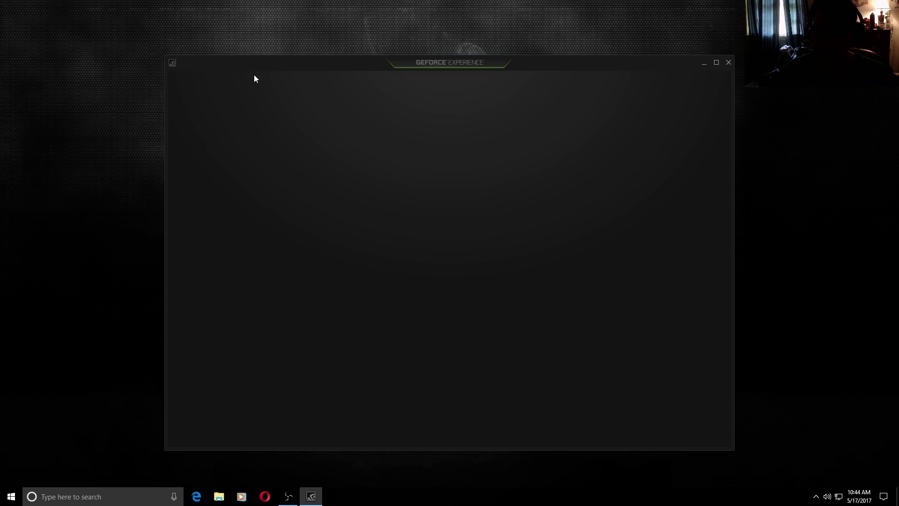
- On the Drivers page open the Share overlay, which now works, and close it again
{"action": "left_click", "coordinate": [251, 79]}
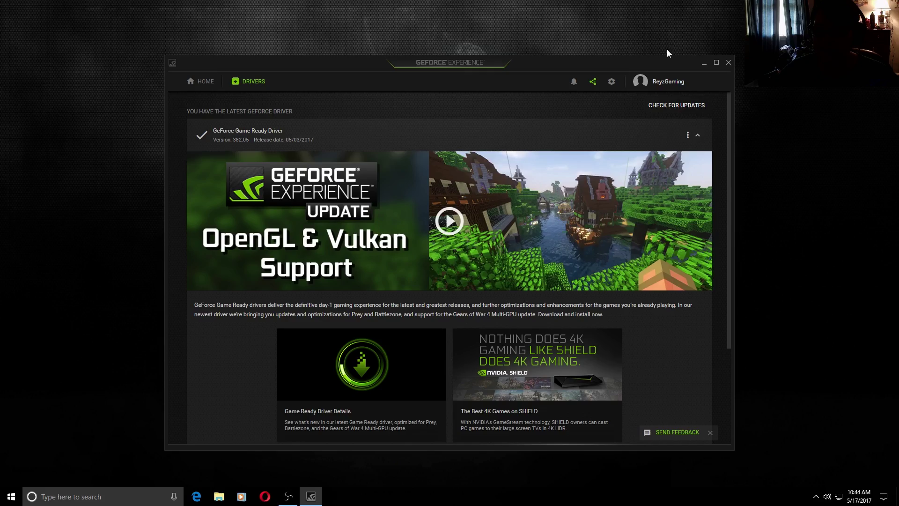
{"action": "left_click", "coordinate": [595, 82]}
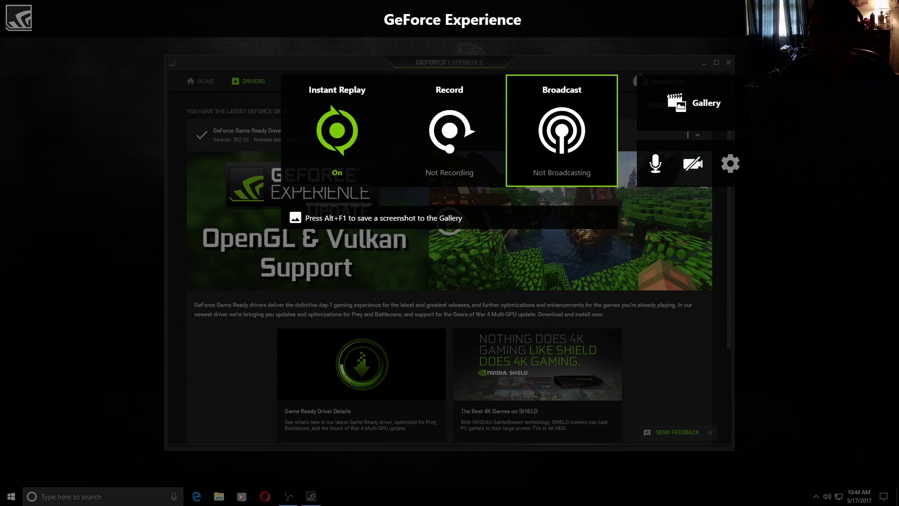
{"action": "left_click", "coordinate": [661, 34]}
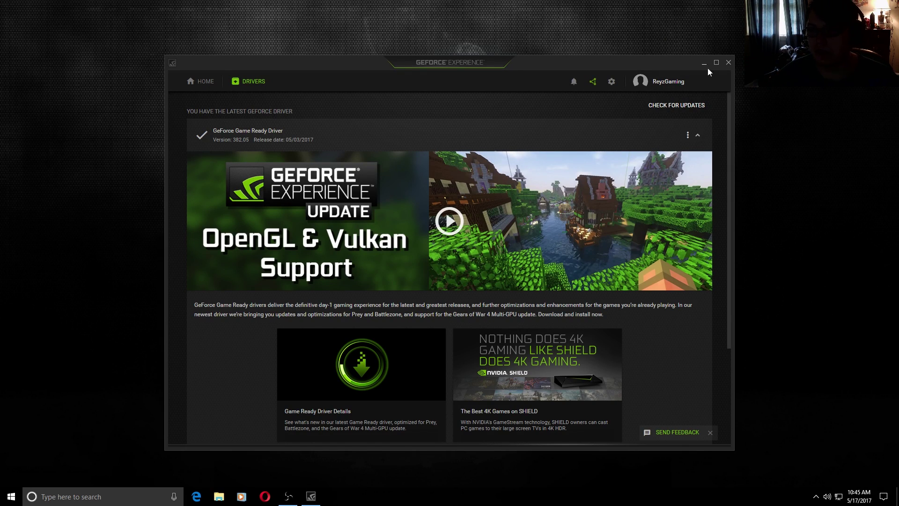
- Close the GeForce Experience window, leaving the desktop
{"action": "left_click", "coordinate": [728, 63]}
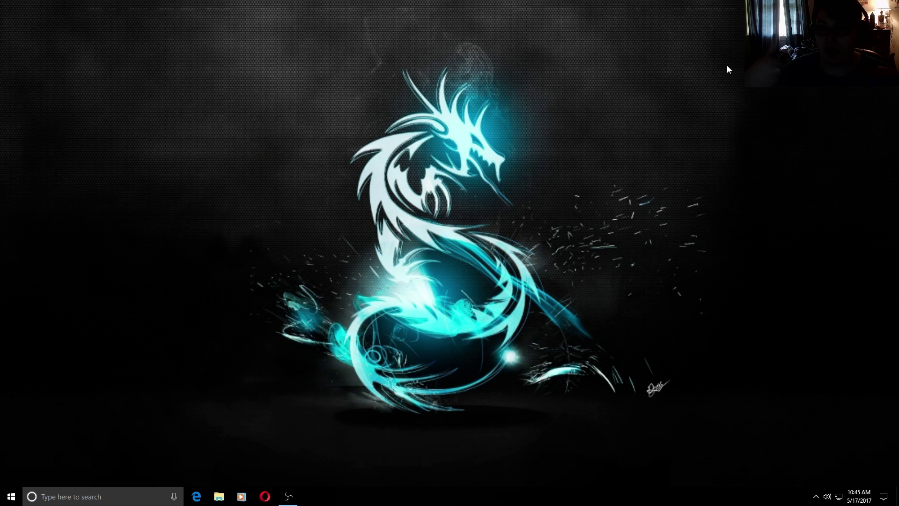